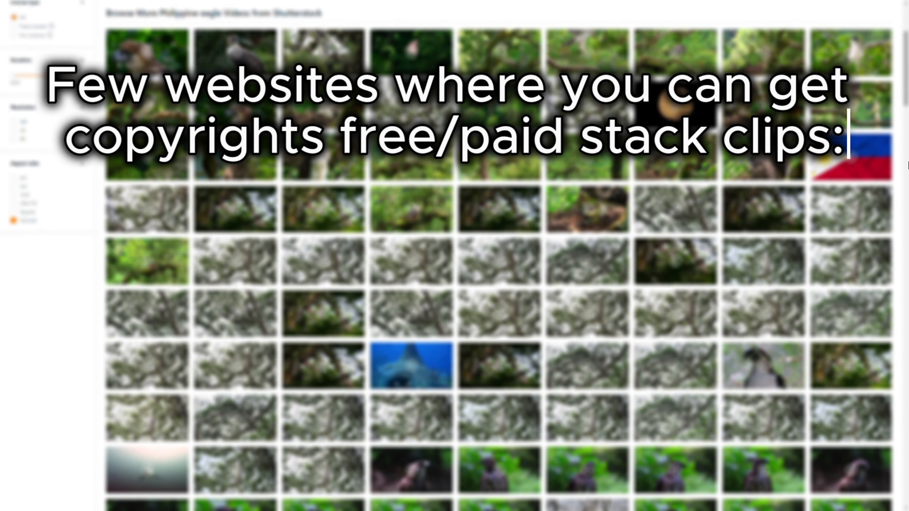
- Browse the vertical Philippine eagle stock video results for clips suited to the video
scroll(908, 166, down, 1)
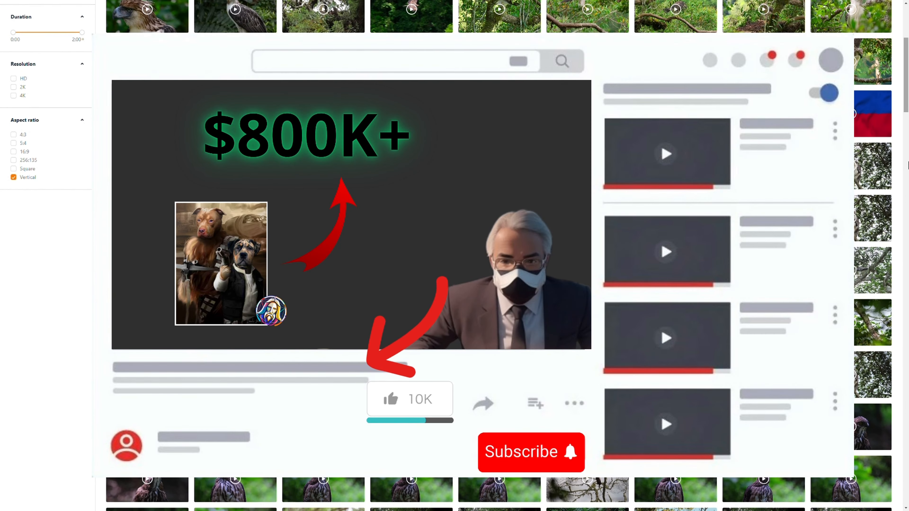
scroll(908, 166, down, 3)
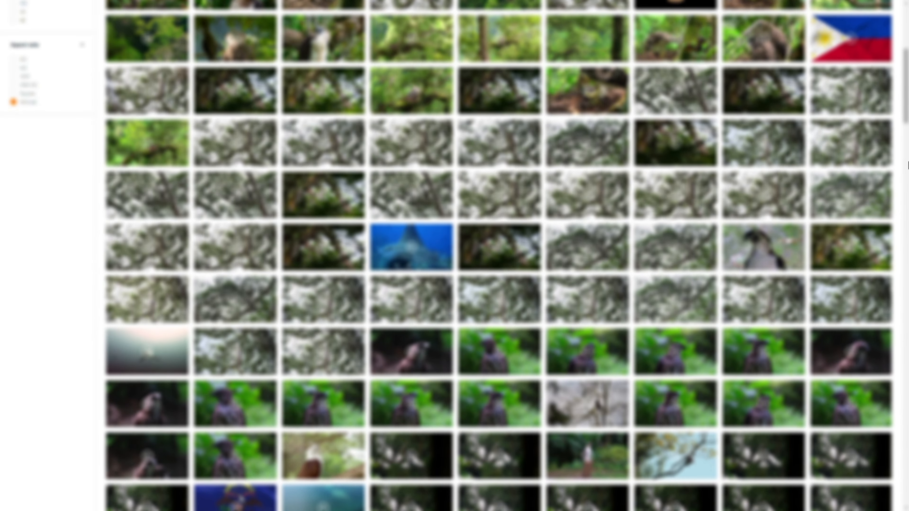
scroll(908, 165, down, 3)
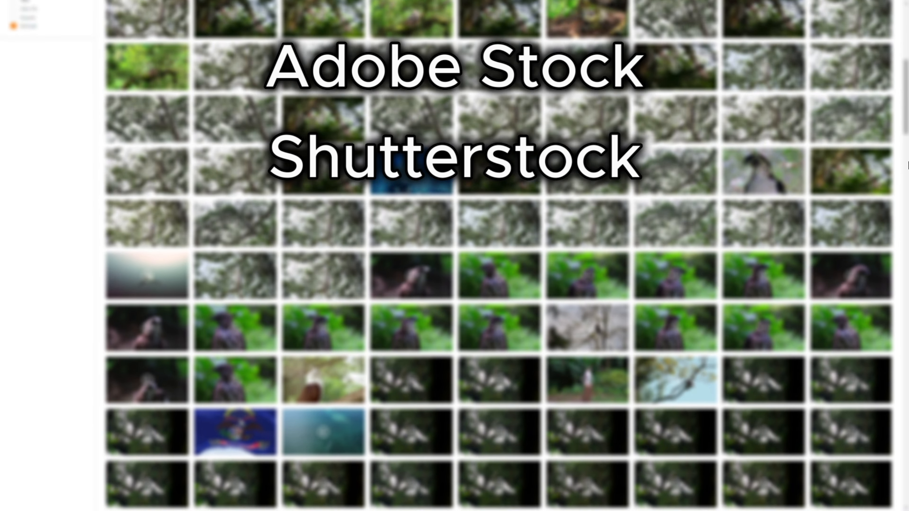
scroll(908, 165, down, 3)
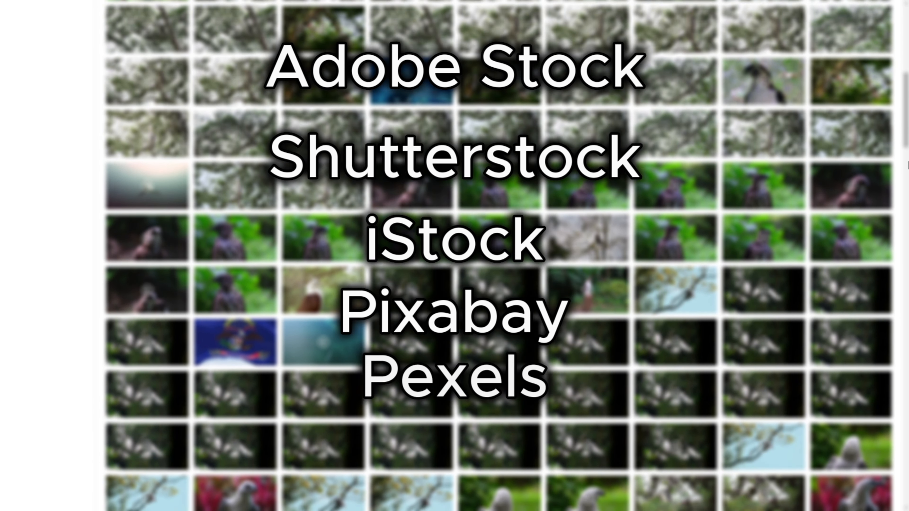
scroll(908, 166, down, 3)
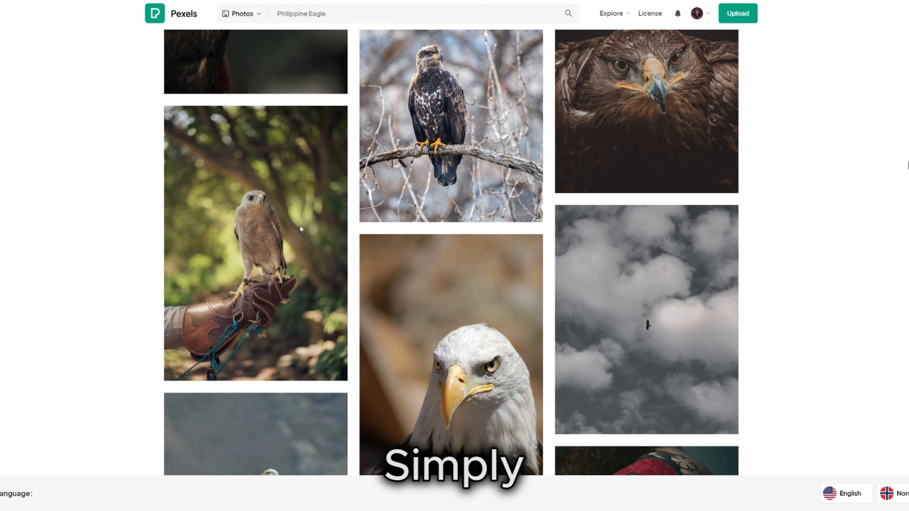
mouse_move(207, 232)
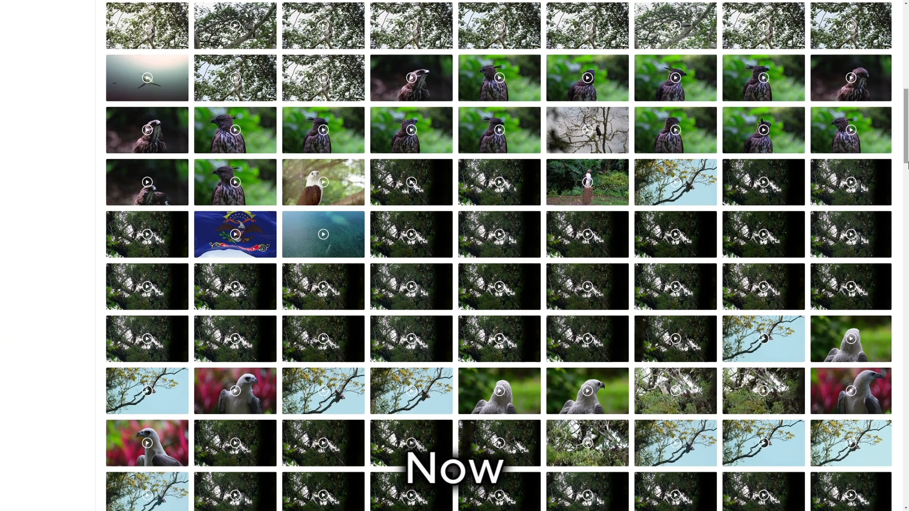
scroll(498, 255, down, 4)
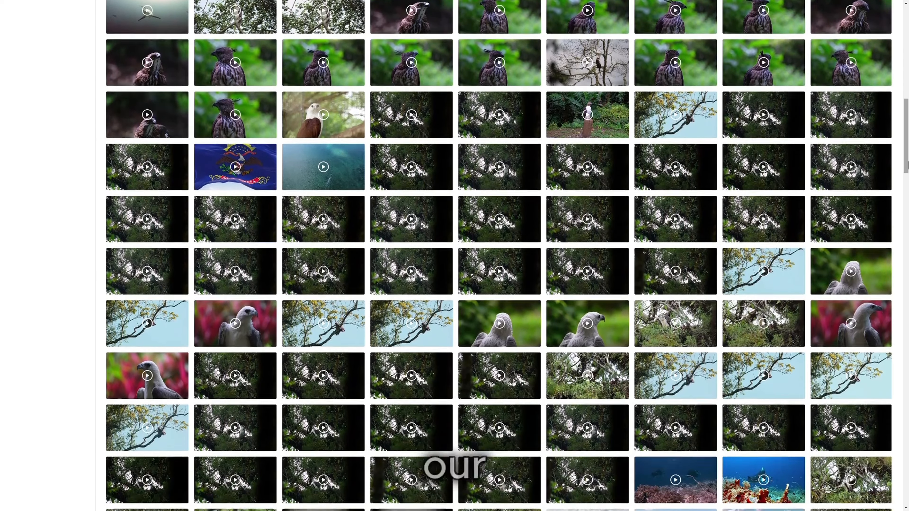
scroll(907, 165, down, 3)
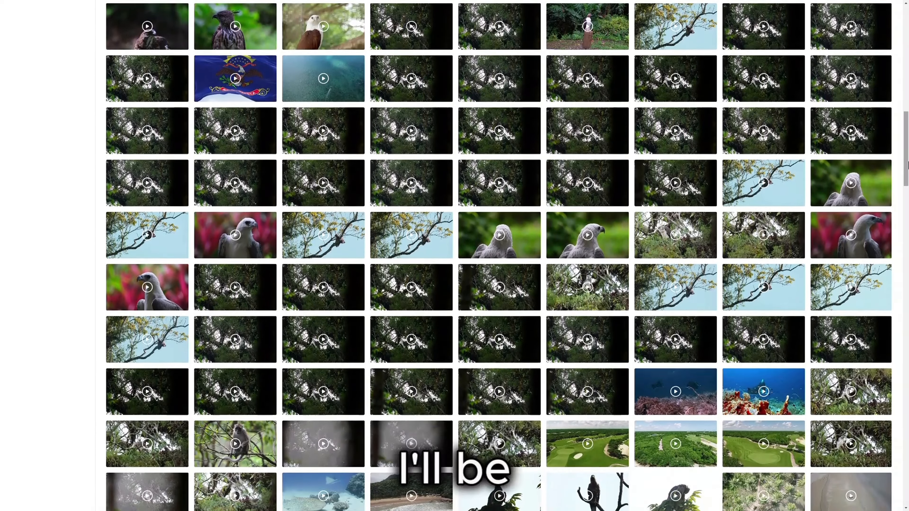
scroll(907, 165, down, 3)
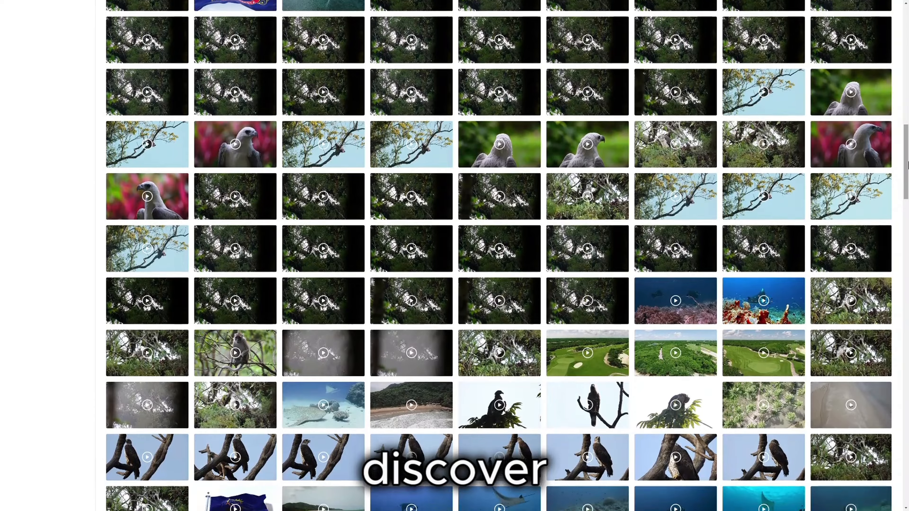
scroll(907, 165, down, 2)
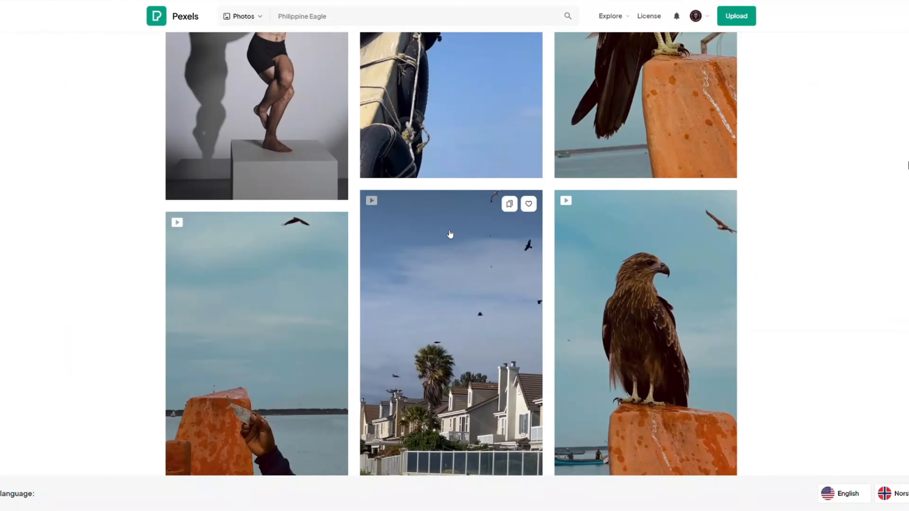
- Browse the Philippine Eagle videos on Pexels and download the clip of the brown eagle perched on the orange rock
scroll(374, 249, up, 5)
scroll(374, 249, down, 10)
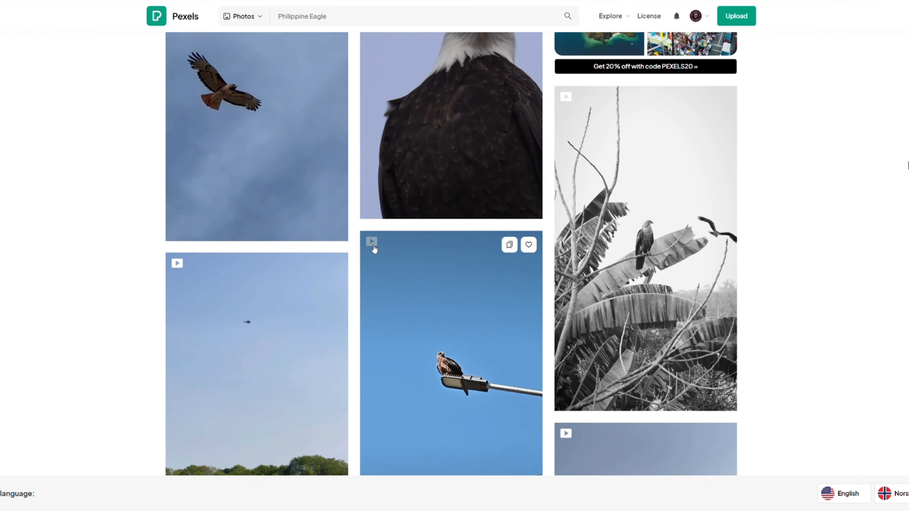
scroll(374, 249, up, 12)
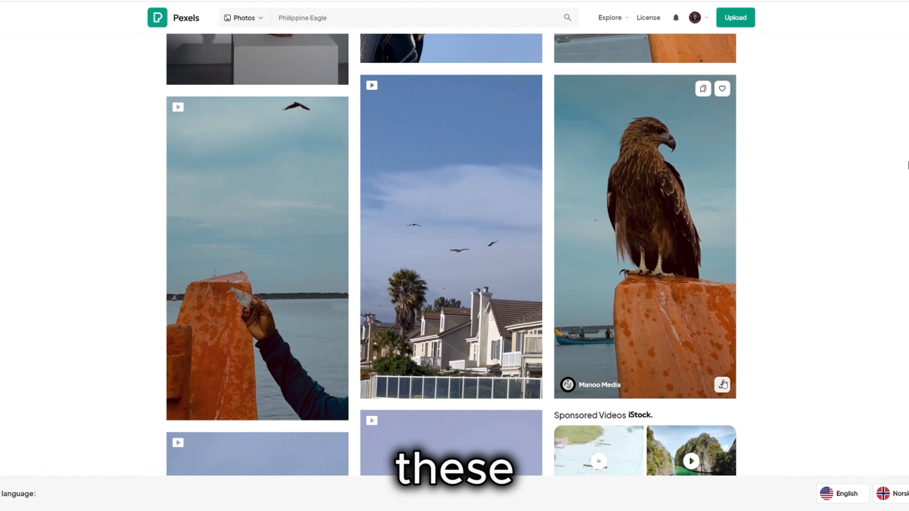
click(723, 386)
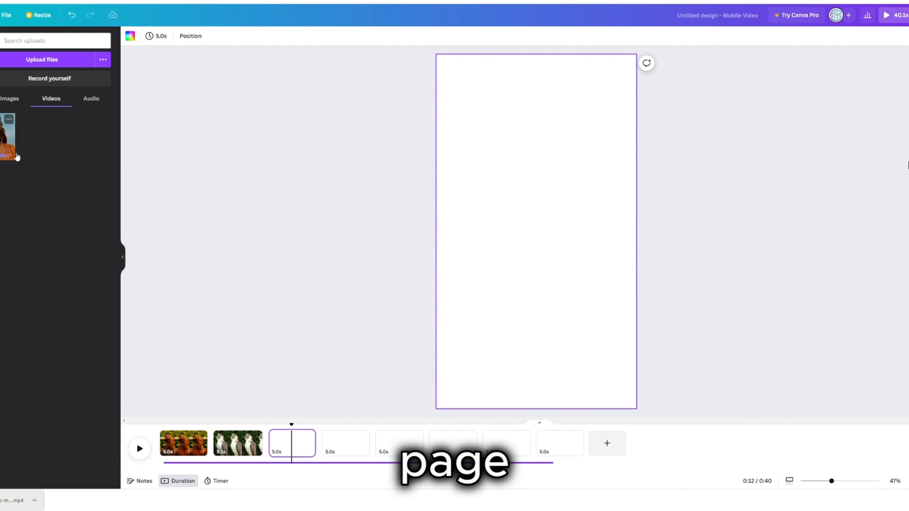
- In Canva, fill the blank third page with the uploaded perched-eagle video and move that page to the timeline's start
drag(6, 142, 458, 178)
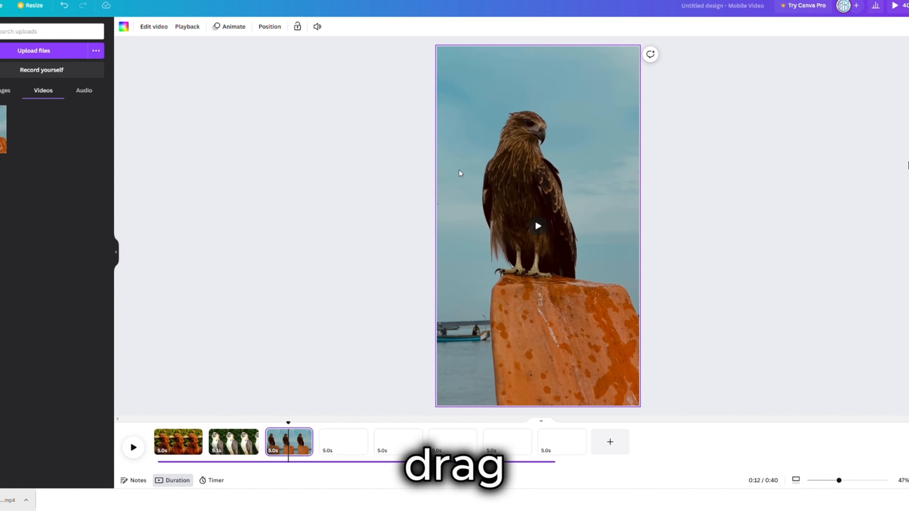
drag(311, 431, 253, 446)
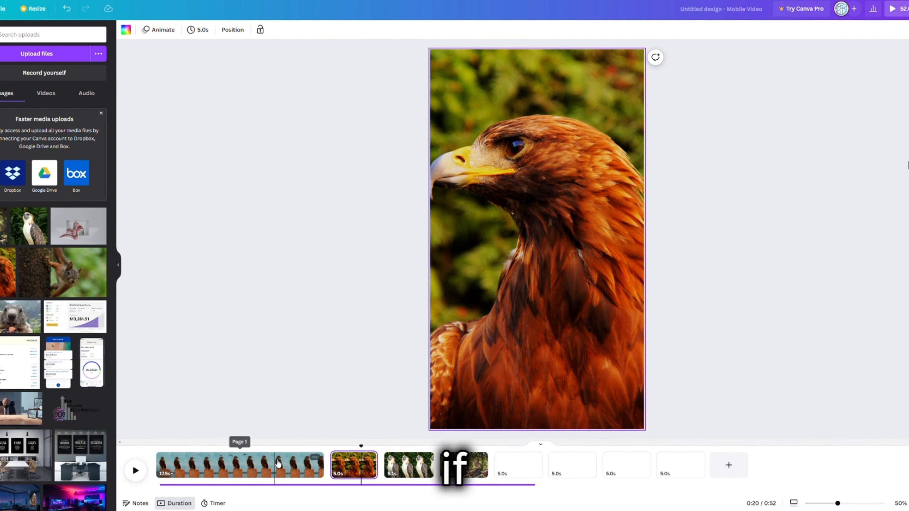
- Mute the perched-eagle video on the first page by setting its volume to 0
click(347, 31)
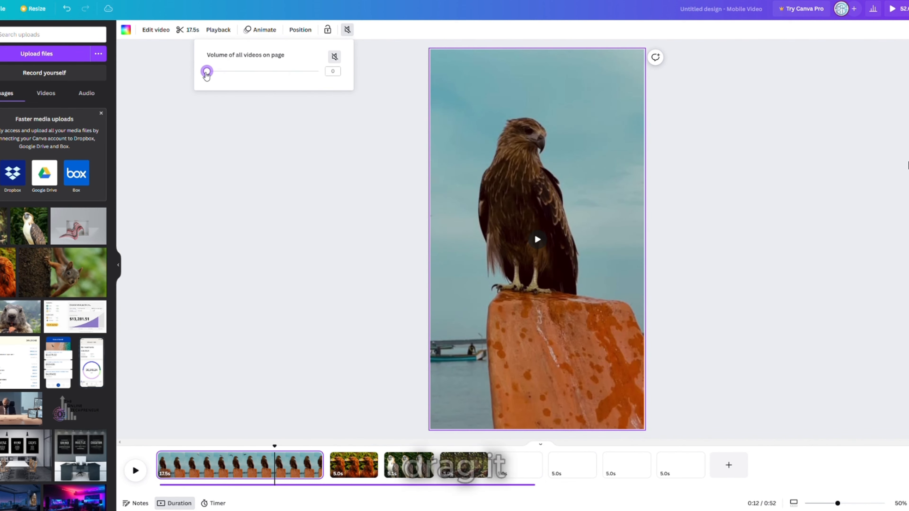
click(701, 90)
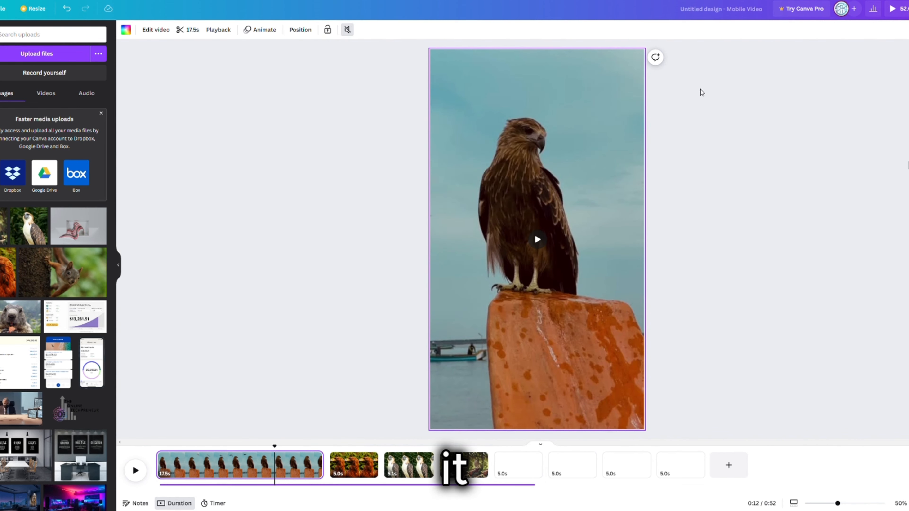
click(701, 90)
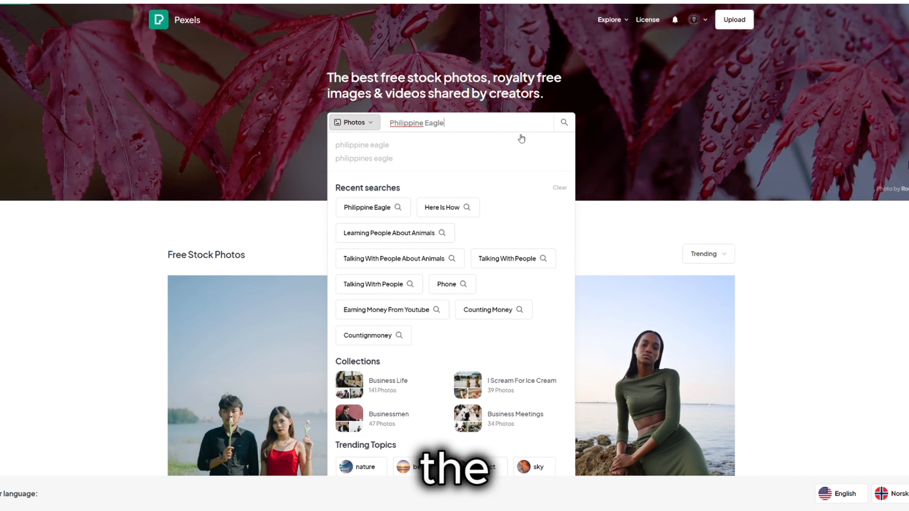
- Filter the Philippine Eagle photo results on Pexels to vertical orientation and browse the matching pictures
scroll(597, 198, down, 3)
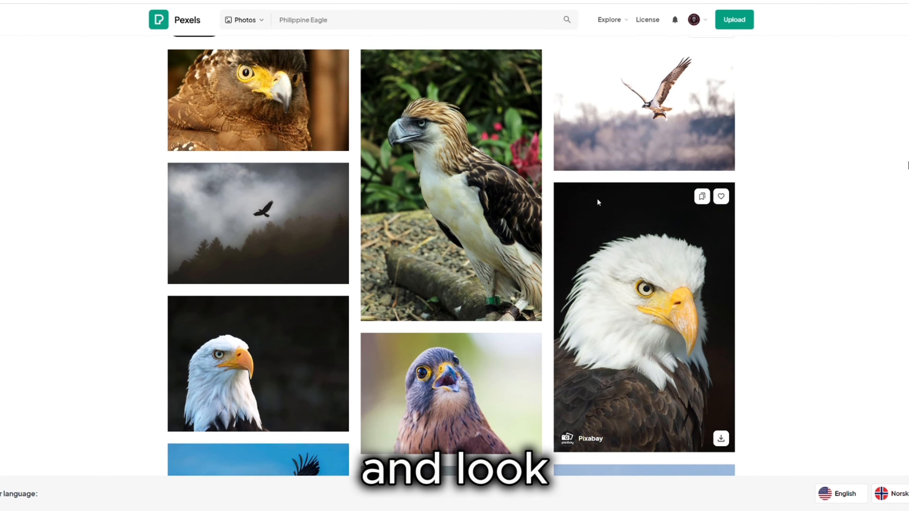
scroll(597, 199, up, 3)
click(711, 108)
click(236, 134)
click(219, 206)
scroll(251, 203, down, 3)
drag(281, 200, 155, 34)
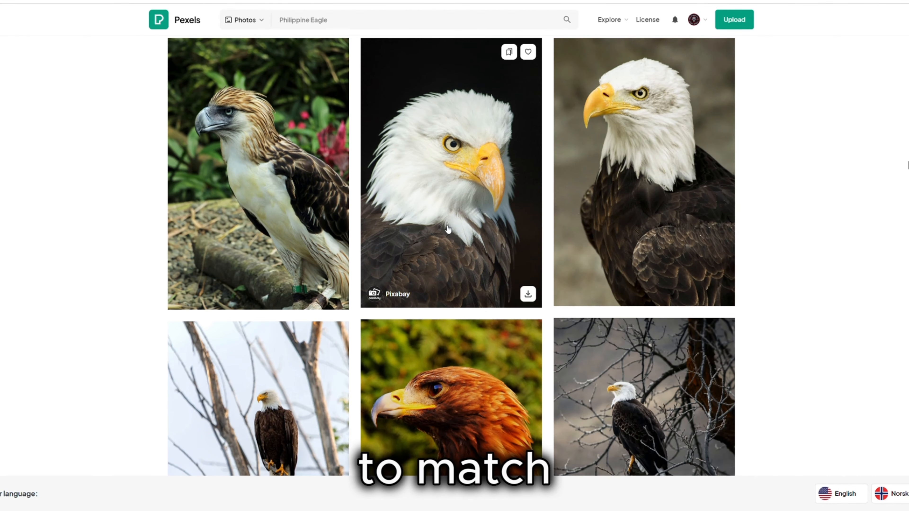
scroll(451, 251, down, 1)
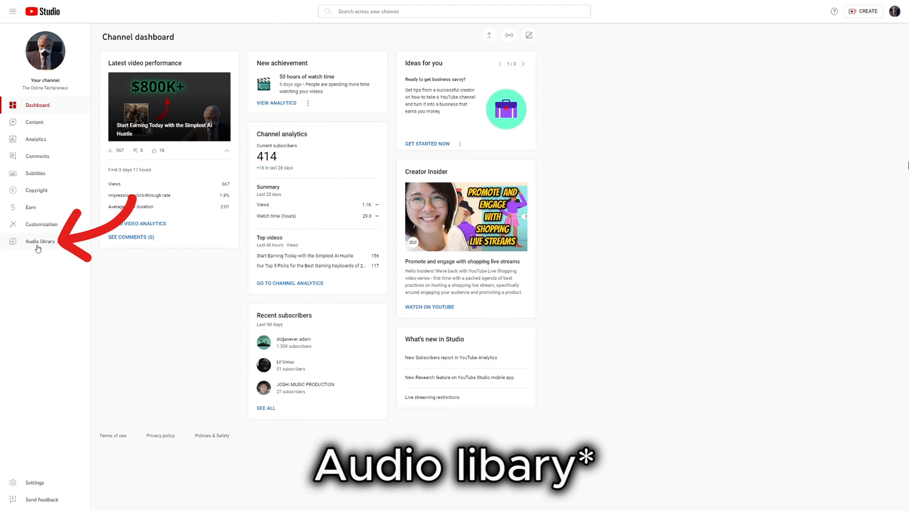
- Open the Audio library in YouTube Studio and look through its music tracks
click(38, 247)
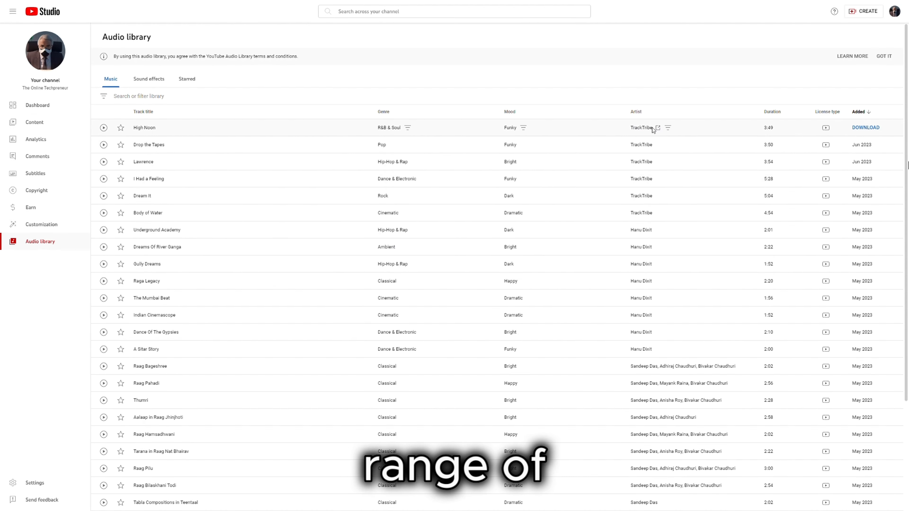
scroll(908, 165, down, 3)
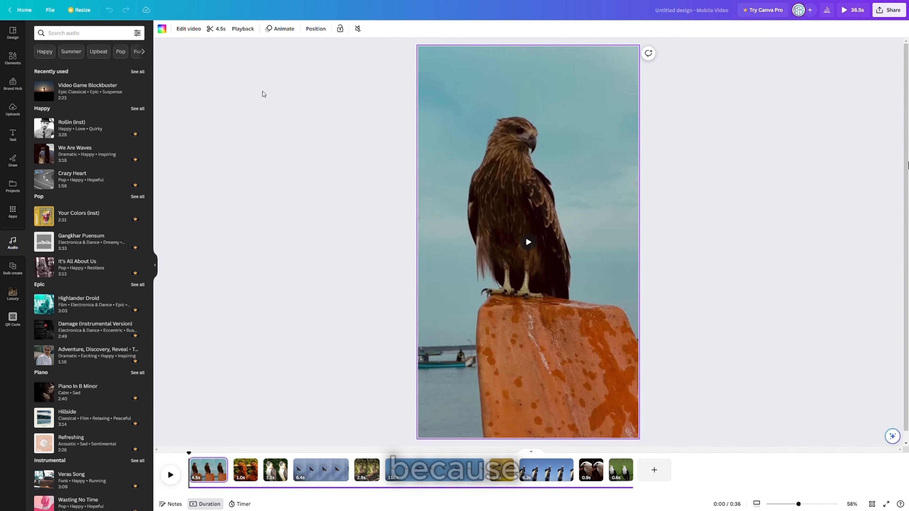
- In Canva, list all Ambient audio, add "Wisdom In The Sun" from the start of the timeline, and play the video
scroll(86, 104, down, 3)
scroll(86, 104, down, 10)
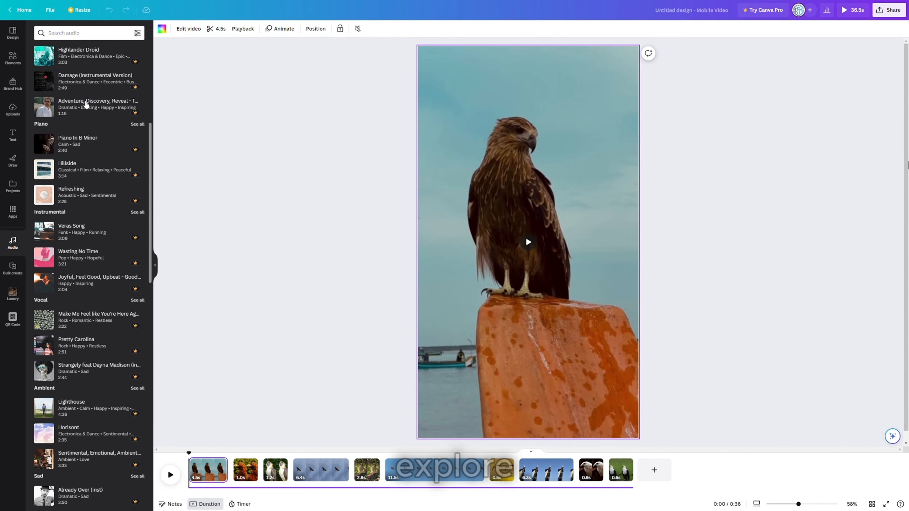
scroll(86, 104, down, 1)
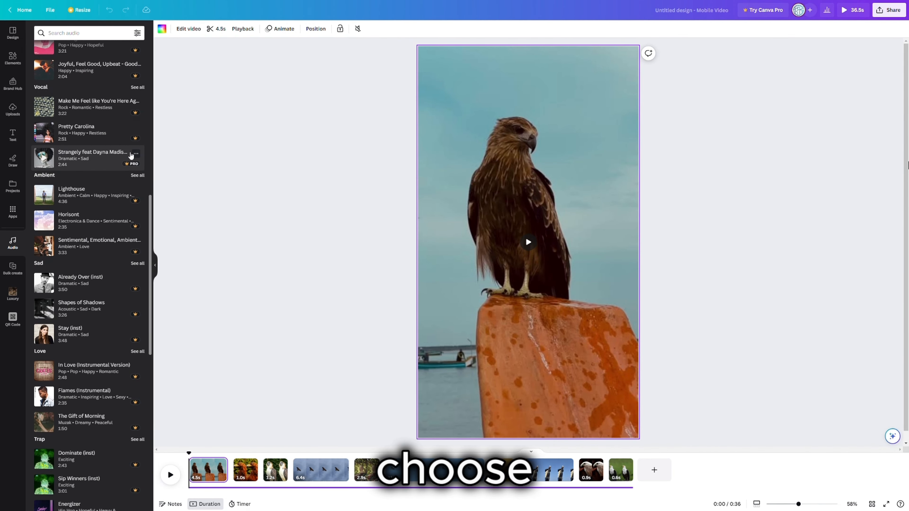
click(138, 176)
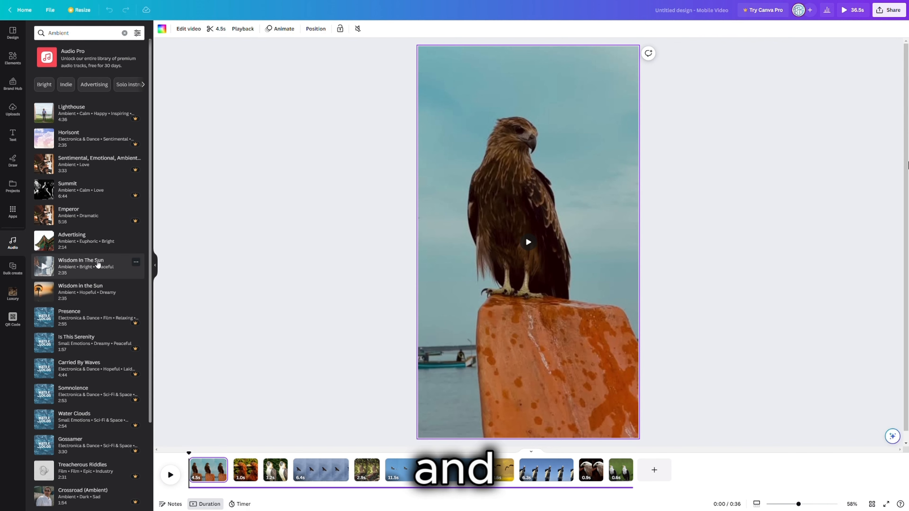
drag(98, 264, 194, 486)
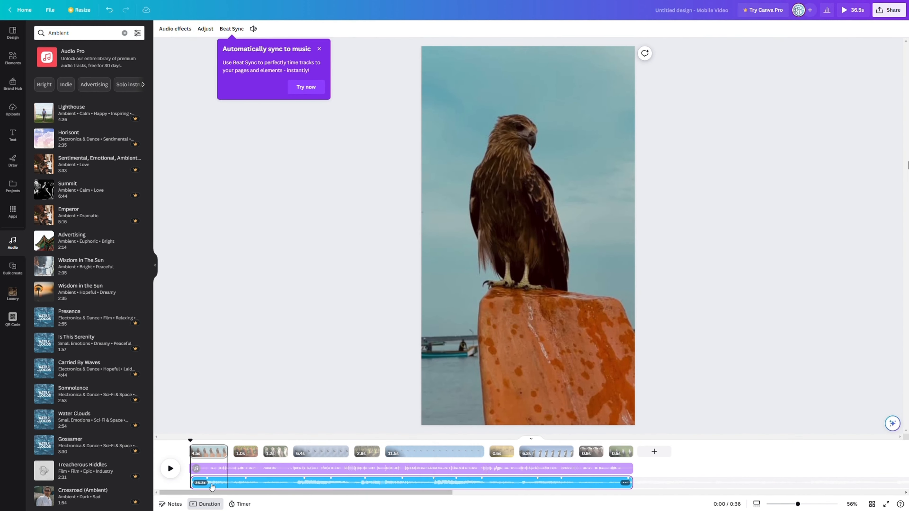
click(173, 474)
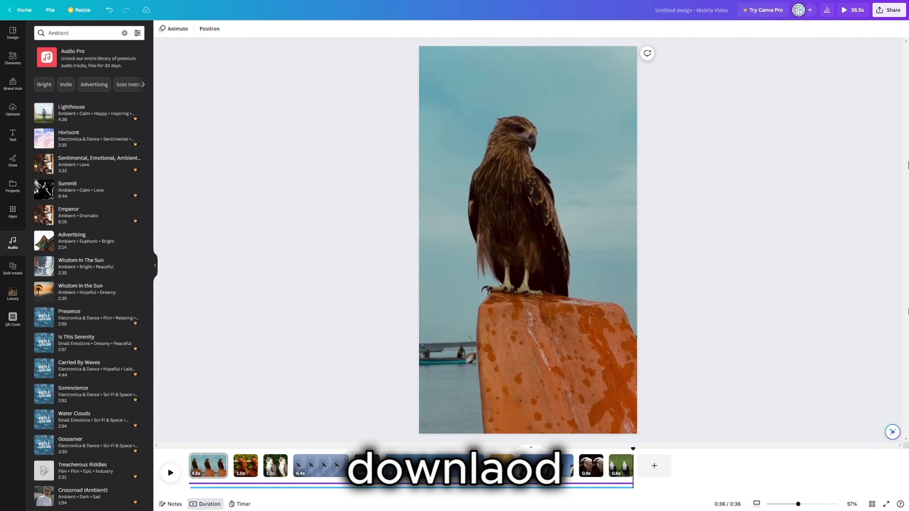
- Download all pages of the design as an MP4 Video
click(894, 11)
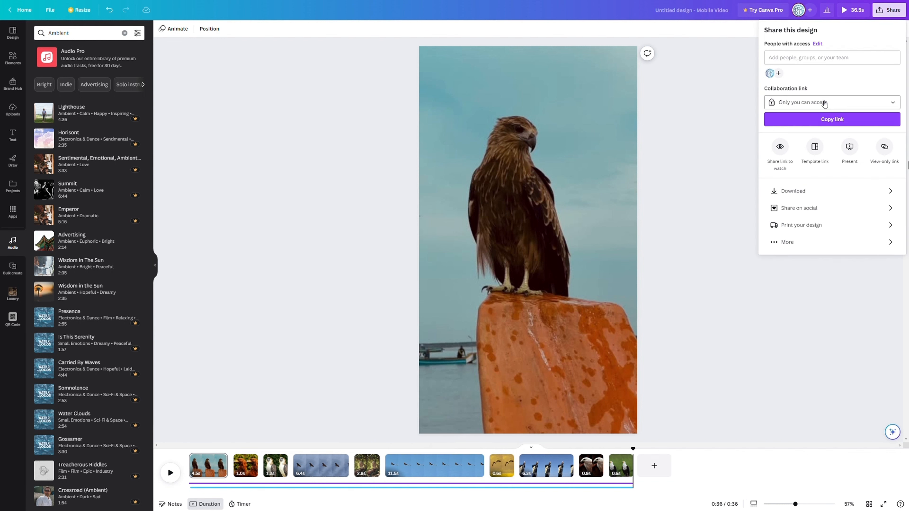
click(793, 190)
click(830, 59)
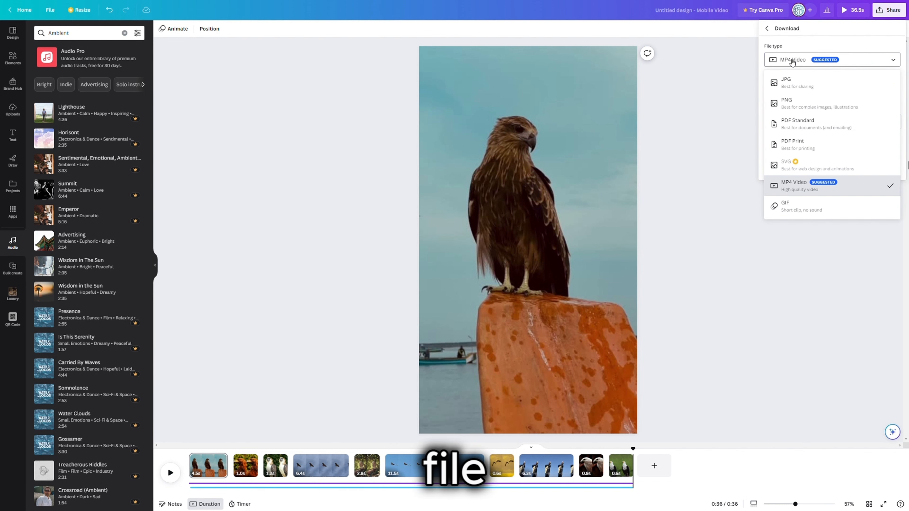
click(817, 191)
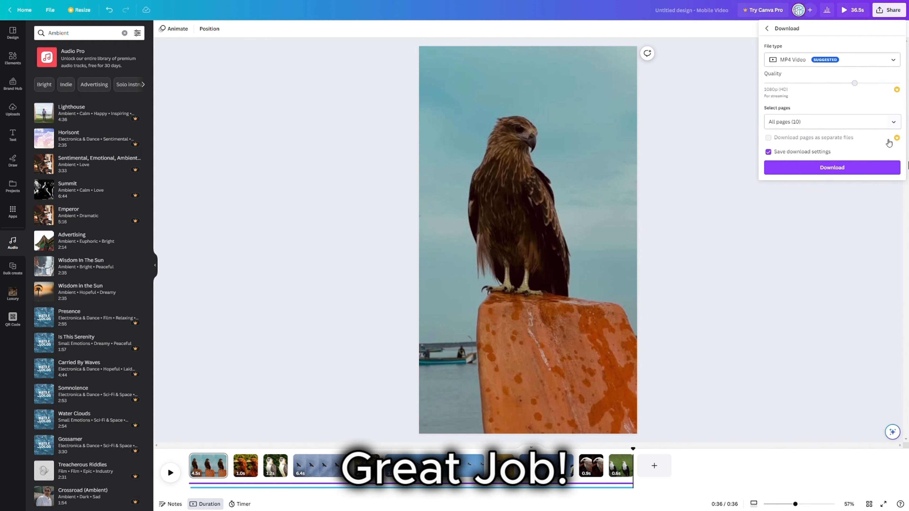
click(861, 167)
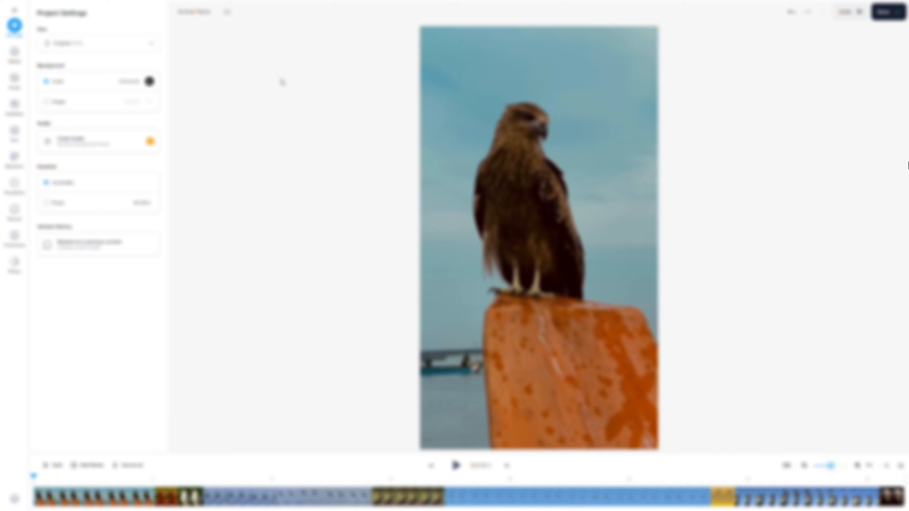
- Switch to VEED, generate automatic subtitles for the eagle video in its spoken language, and export the subtitled video
click(14, 107)
click(160, 83)
click(155, 60)
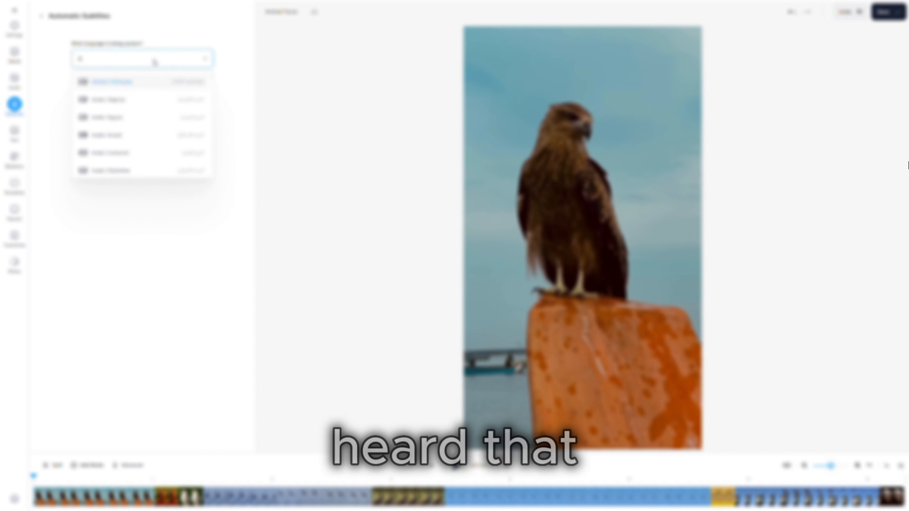
click(156, 81)
click(156, 85)
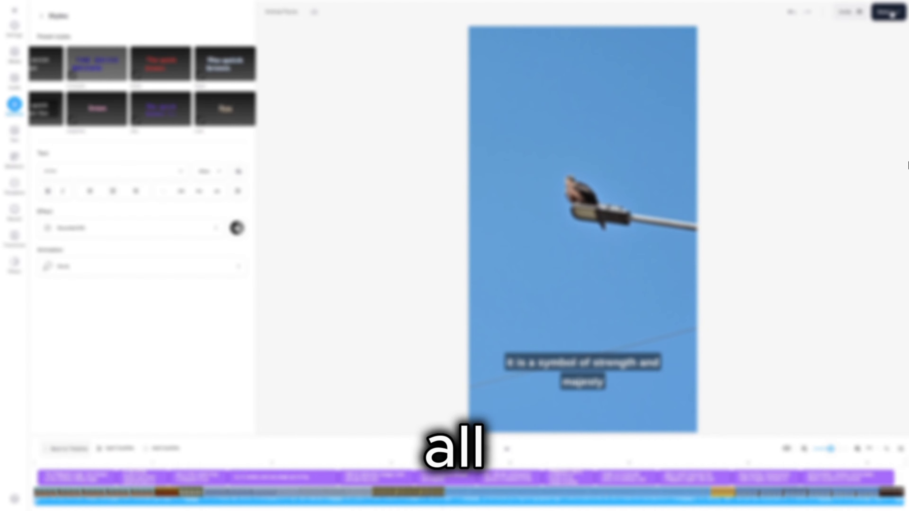
click(891, 14)
click(827, 167)
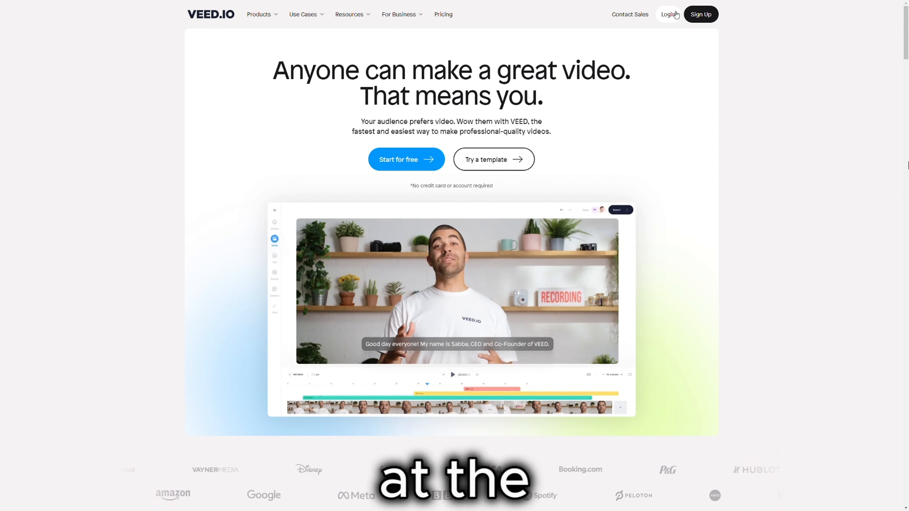
- Sign in to VEED with a Google account and create a new video project
click(661, 18)
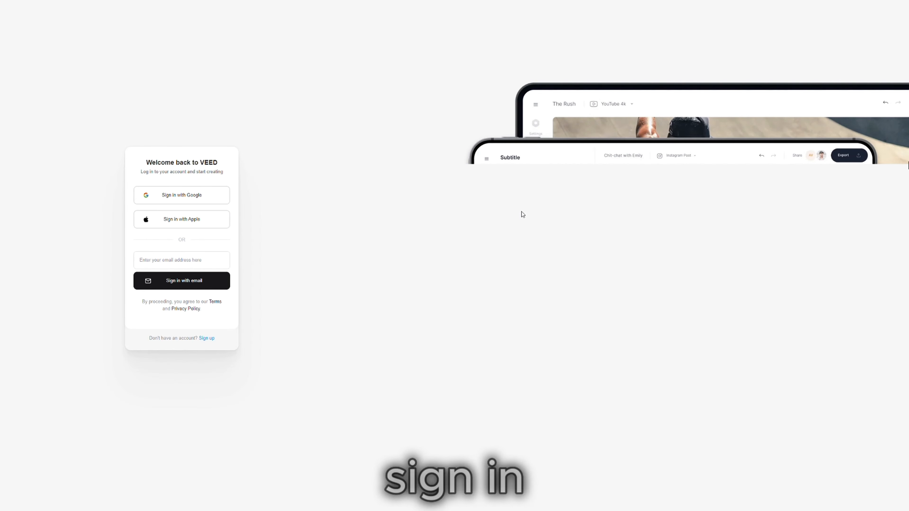
click(168, 196)
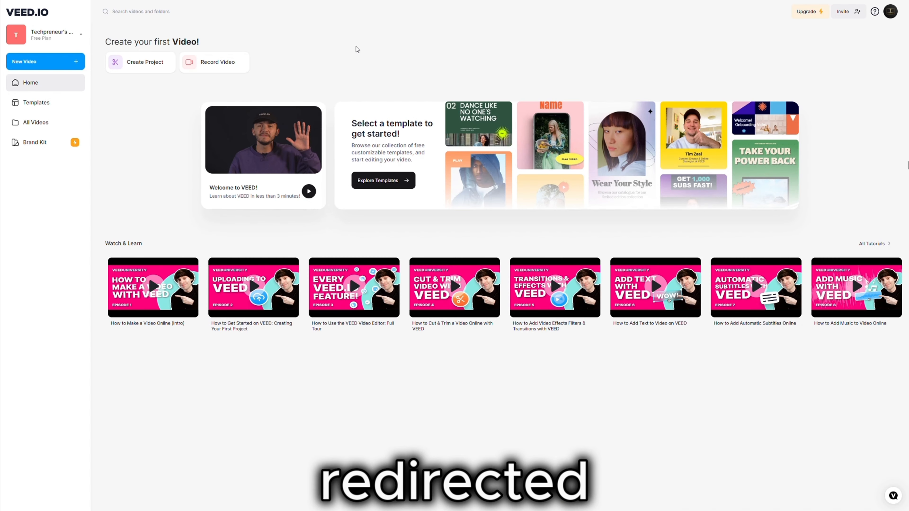
click(46, 65)
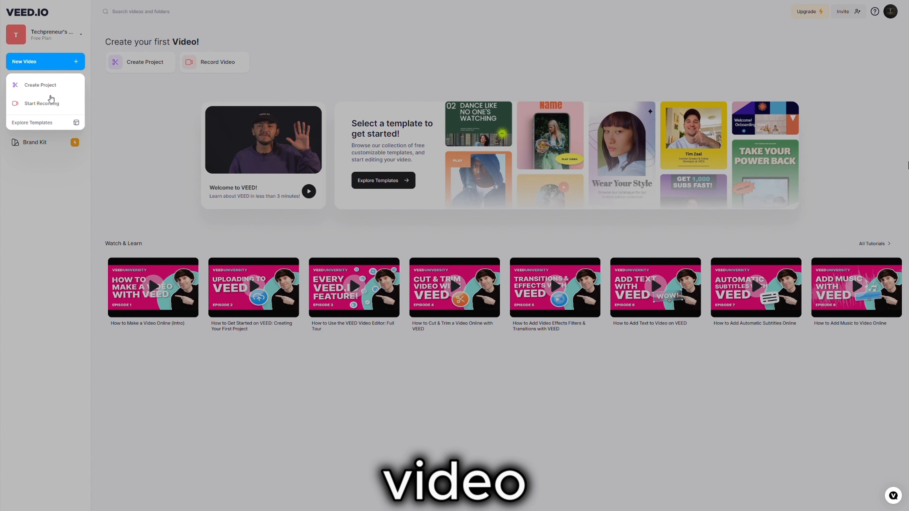
click(31, 89)
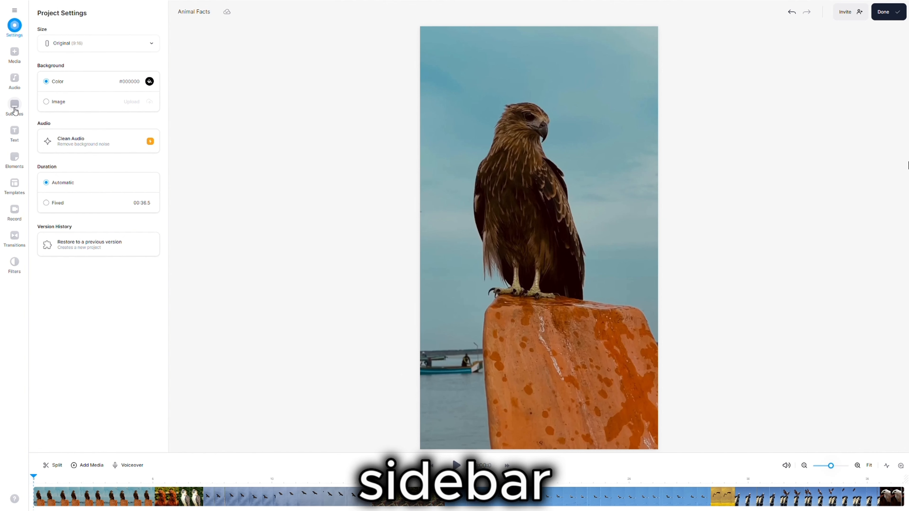
- Generate subtitles for the Animal Facts video by auto transcription, choosing the language being spoken
click(14, 106)
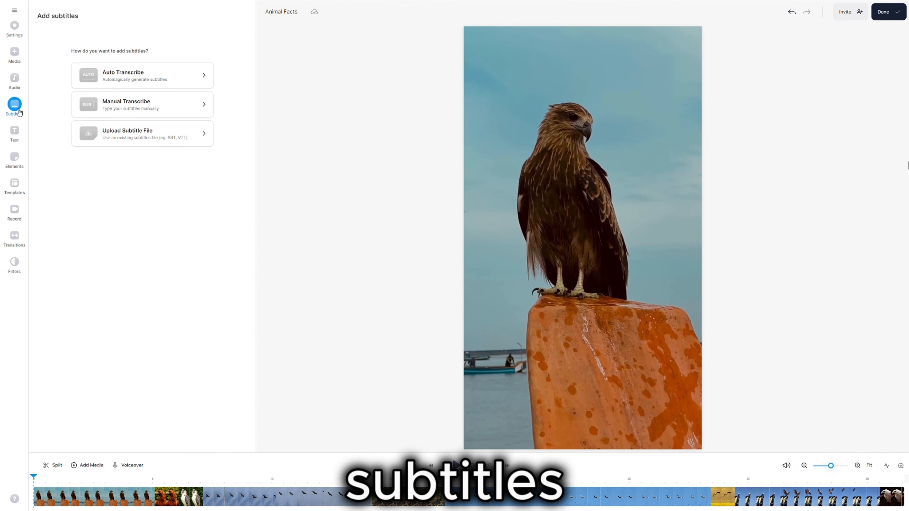
click(128, 79)
click(163, 64)
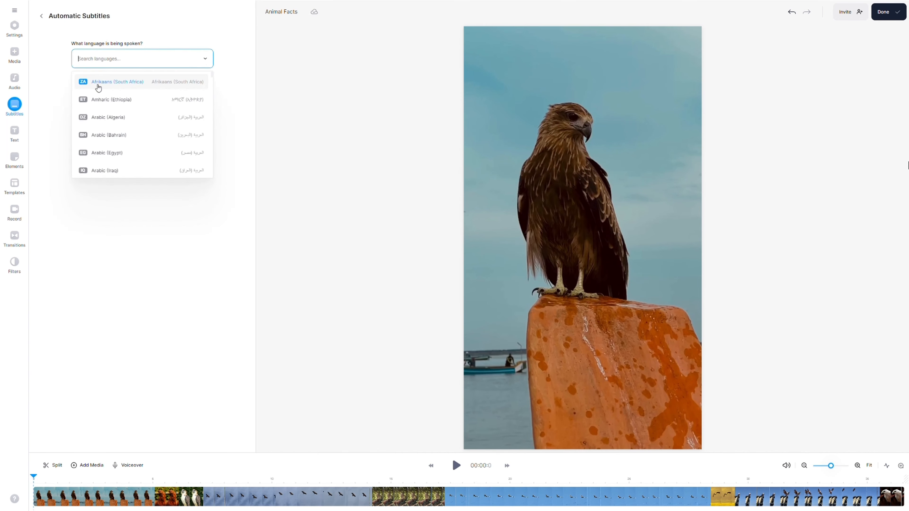
click(98, 86)
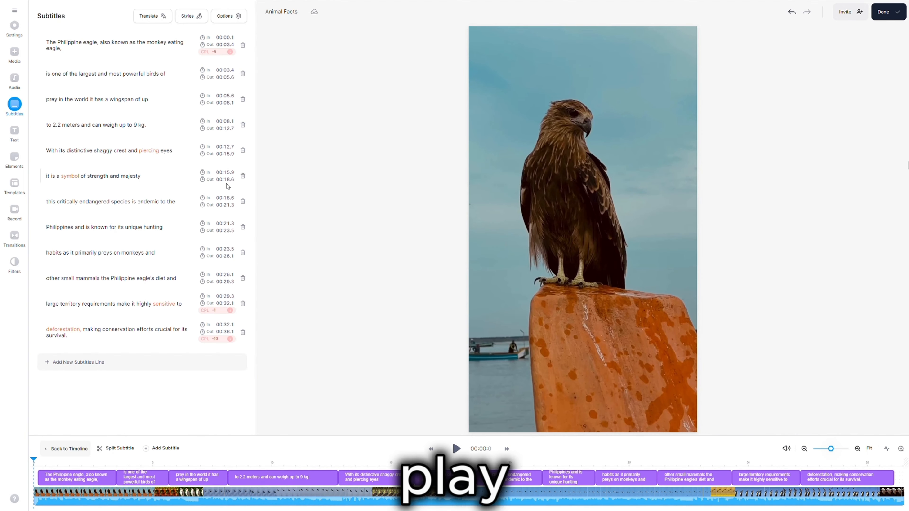
- Play the subtitled video to check the transcription and browse the preset subtitle styles
click(456, 449)
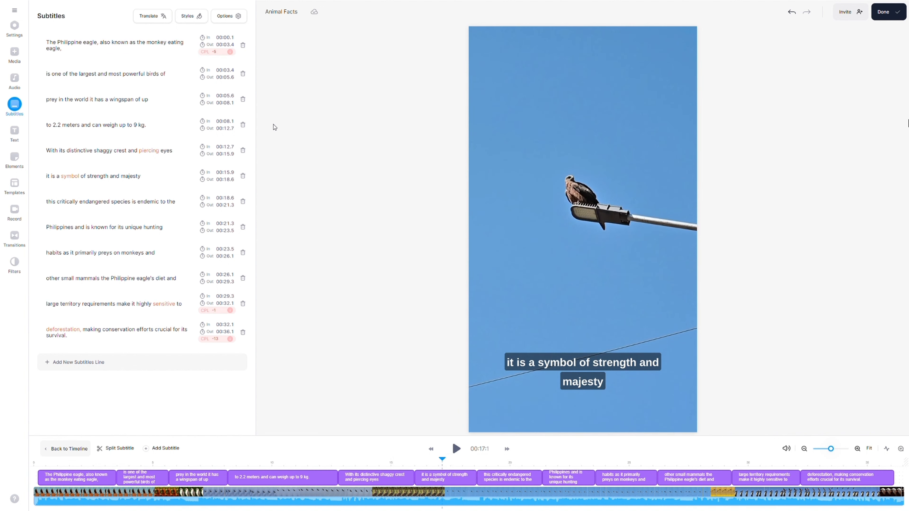
click(191, 16)
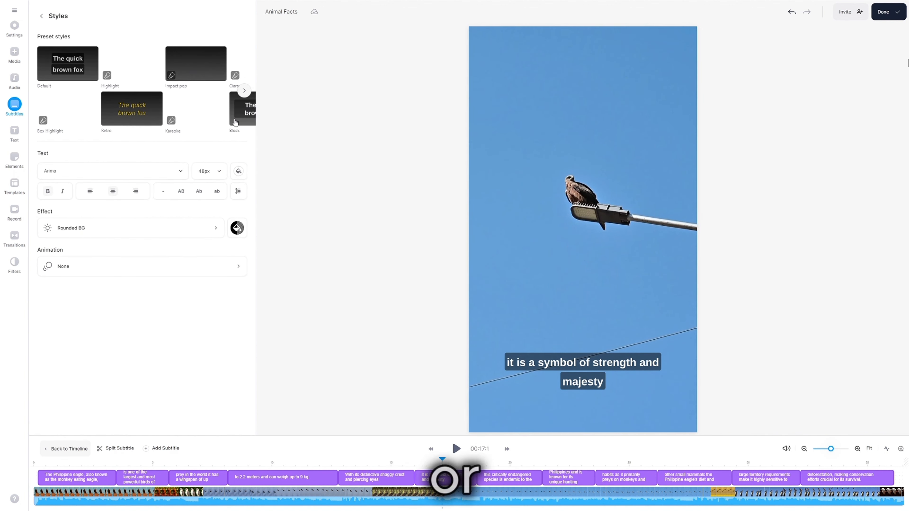
click(244, 90)
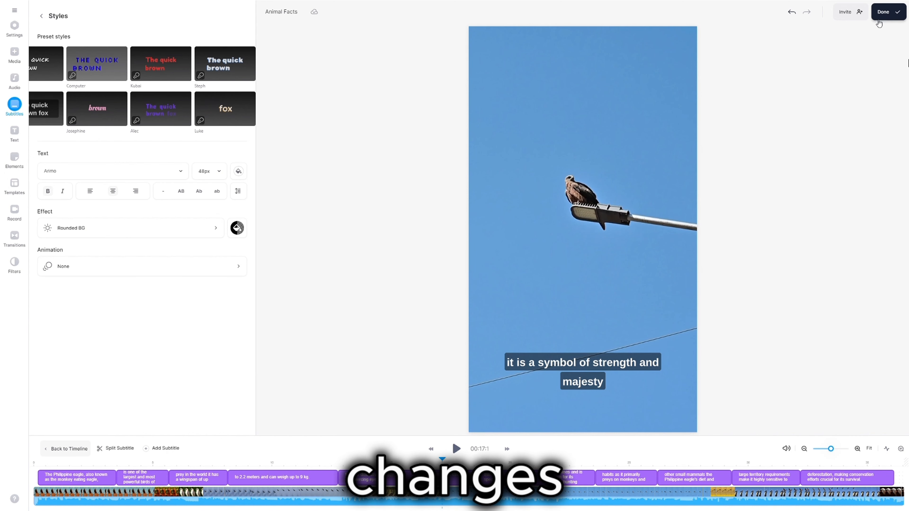
- Export the subtitled video in Standard quality and download the rendered file as an MP4
click(897, 13)
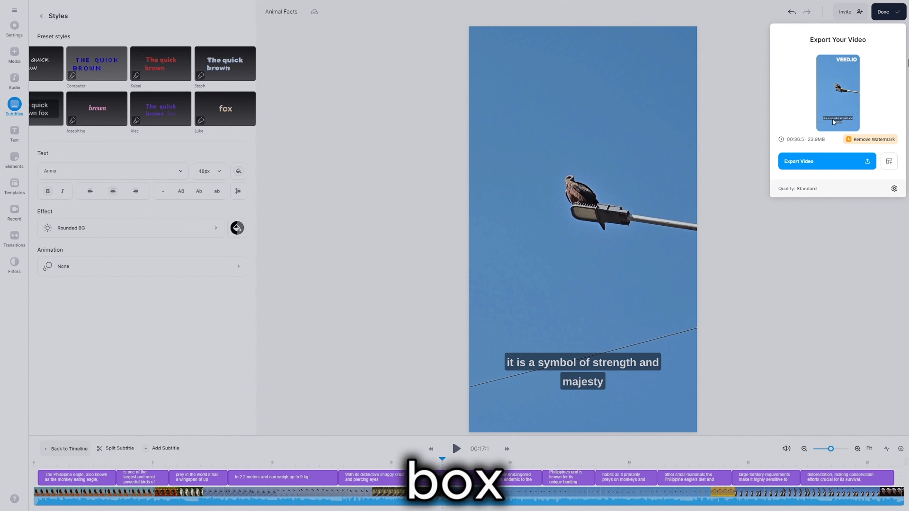
click(860, 166)
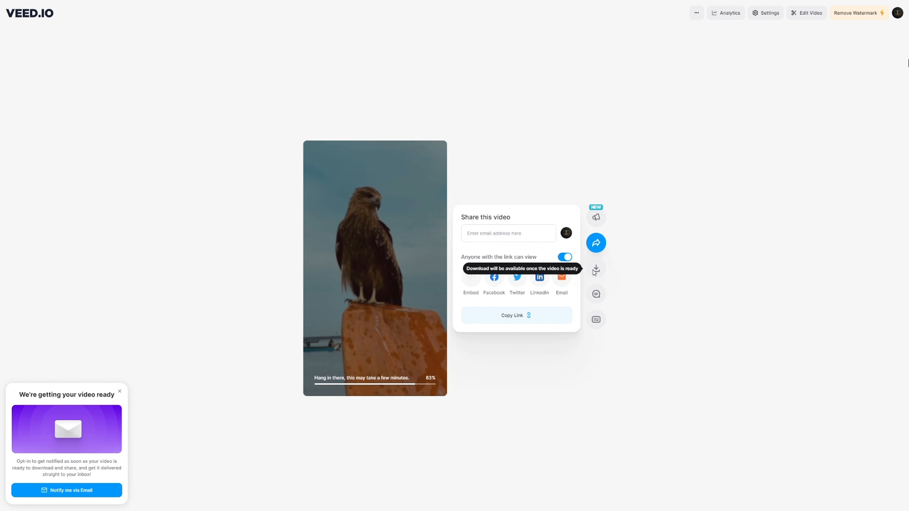
click(596, 269)
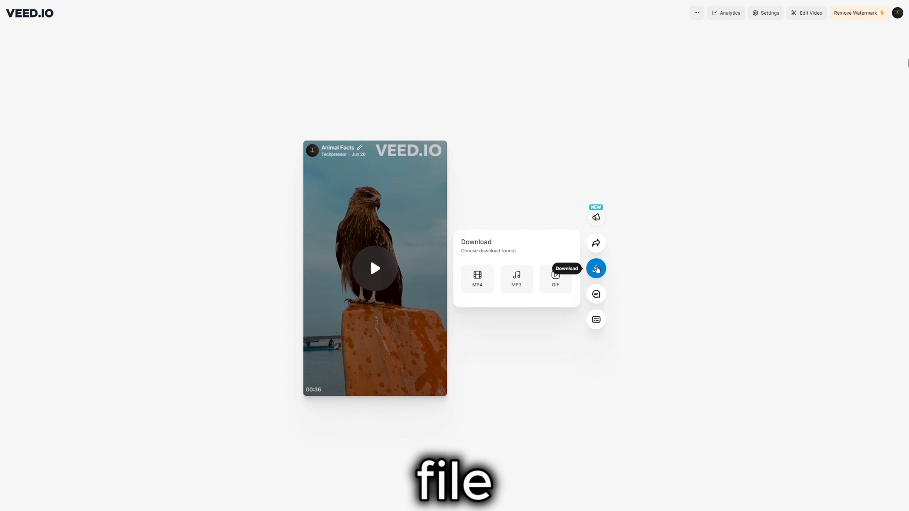
click(484, 288)
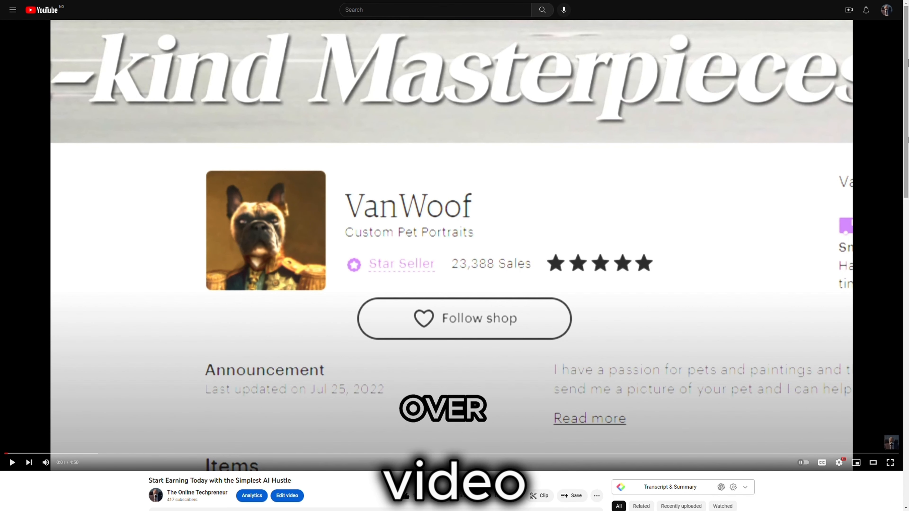
- Switch to YouTube and start uploading a new video
click(850, 11)
click(864, 26)
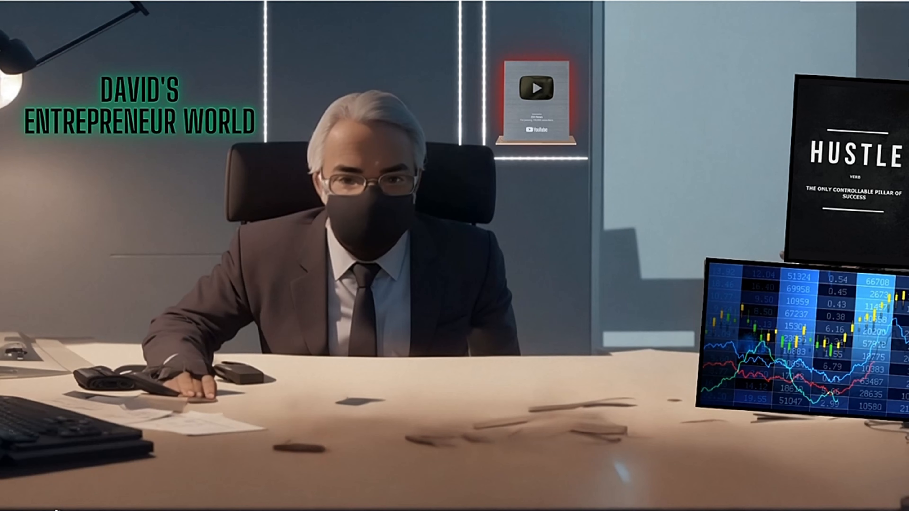